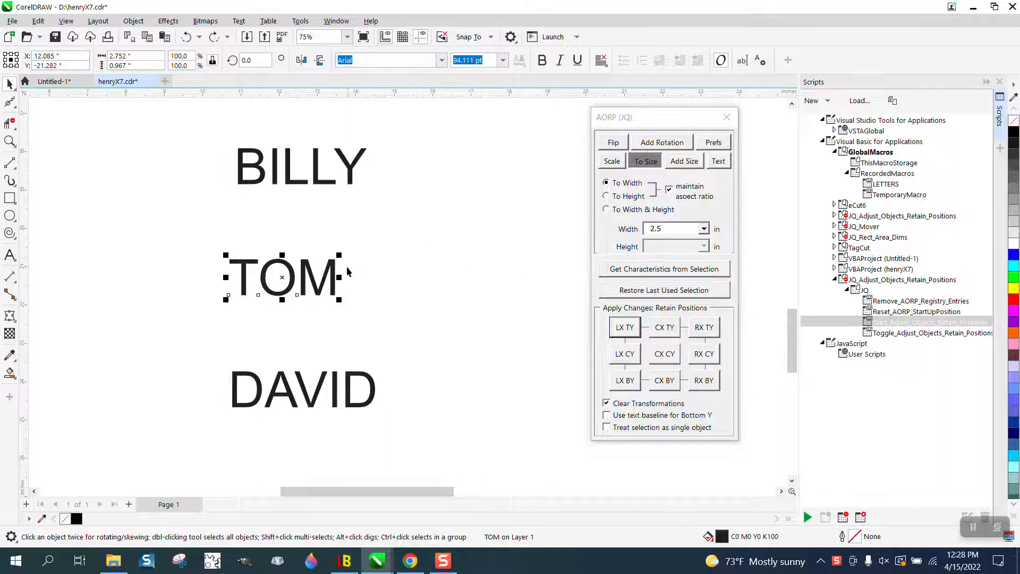
- Move the middle name to the right and try resizing it proportionally to 2.5 in wide about its center, undoing only the resize
drag(347, 267, 442, 263)
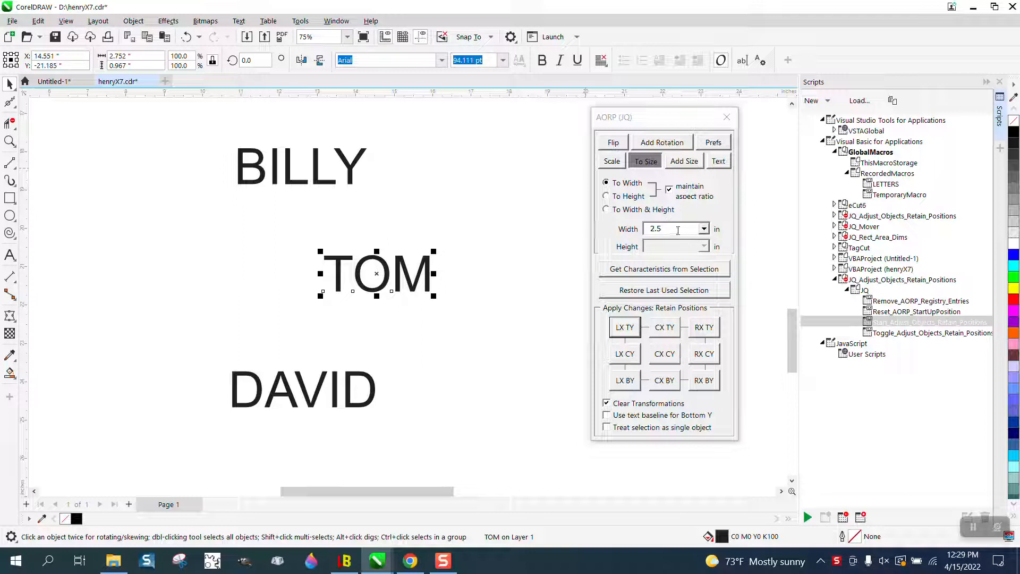
click(665, 356)
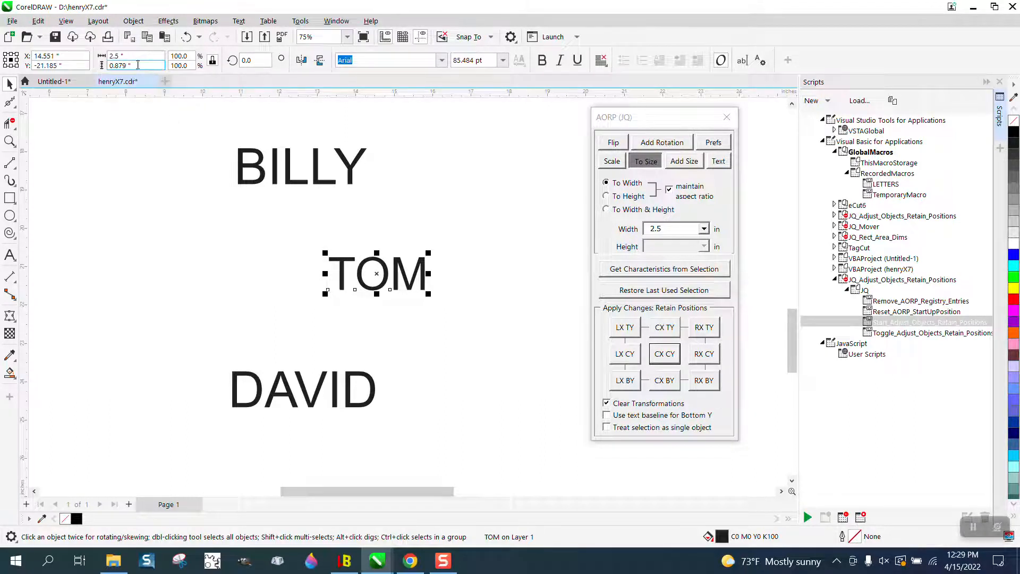
click(187, 37)
- Turn off maintaining the aspect ratio, set the middle name's height to 1 in, and resize it to 2.5 in wide about its center
click(671, 189)
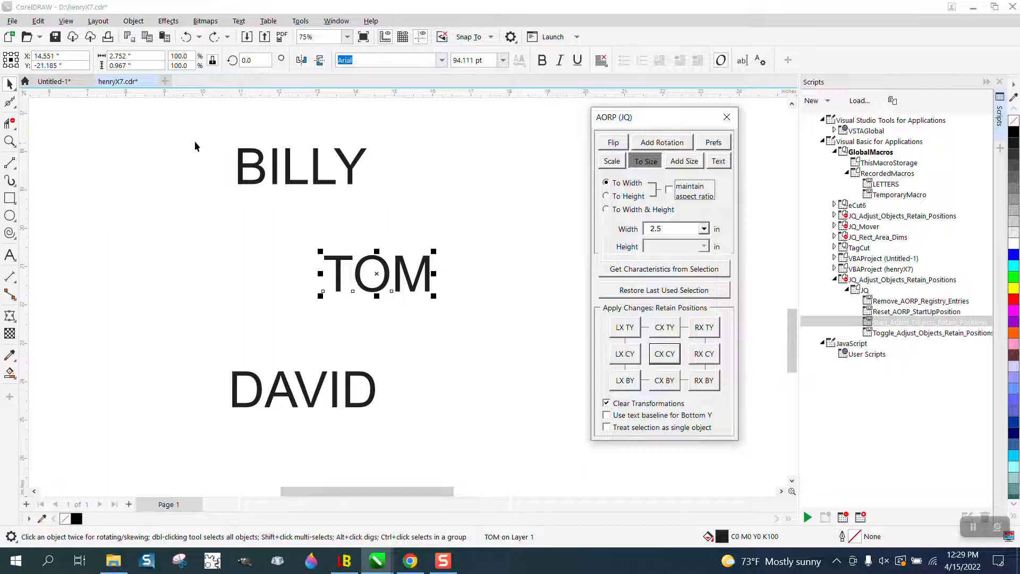
drag(145, 65, 79, 61)
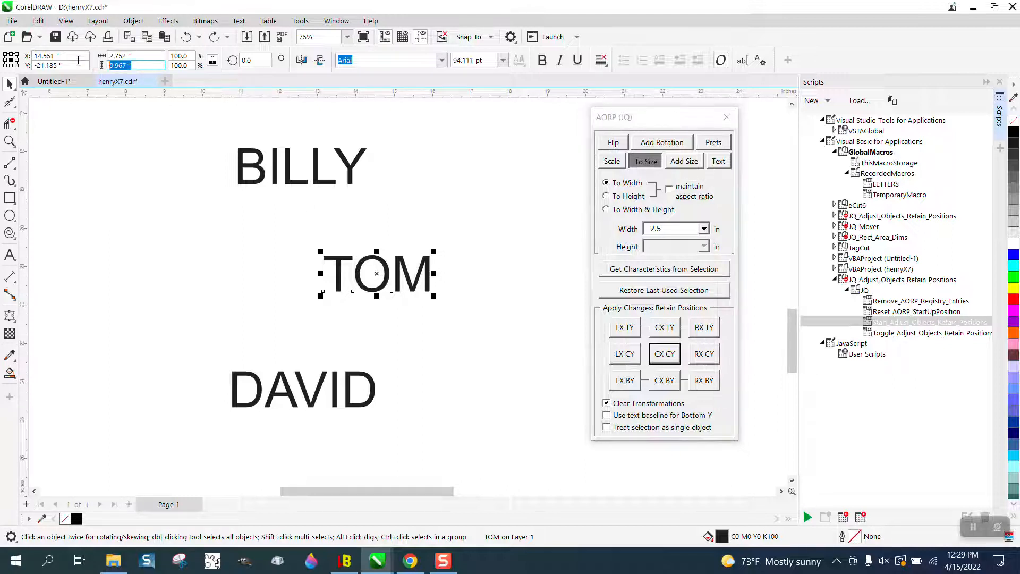
text(1)
key(Return)
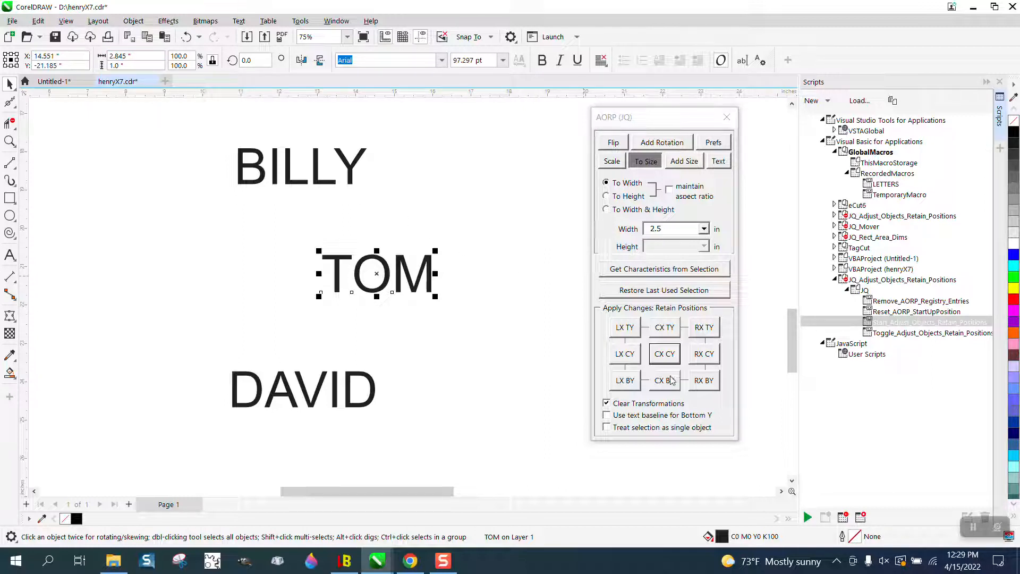
click(668, 355)
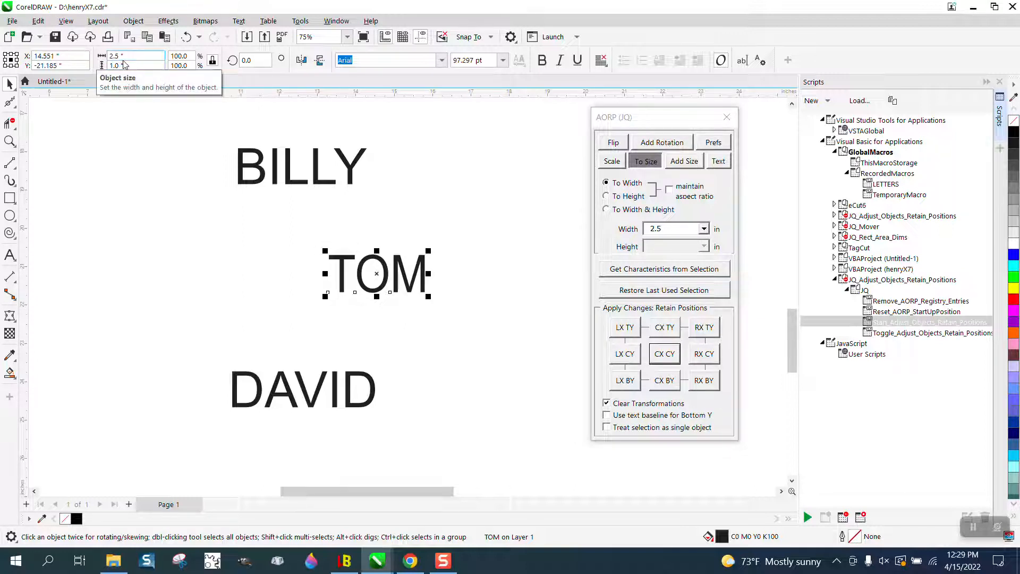
- Set the height of the top name and of the bottom name to 1 in each
click(289, 156)
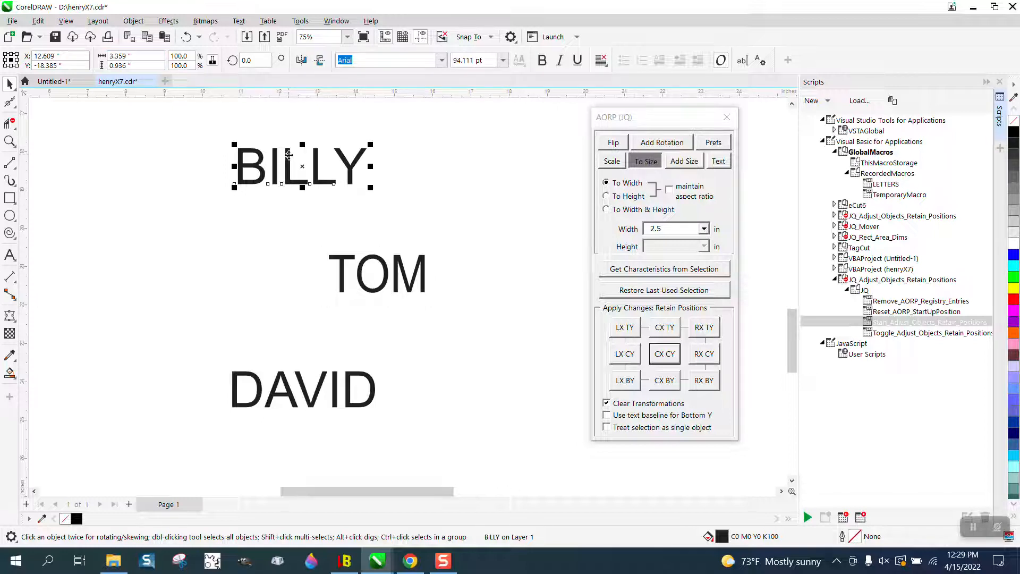
click(145, 65)
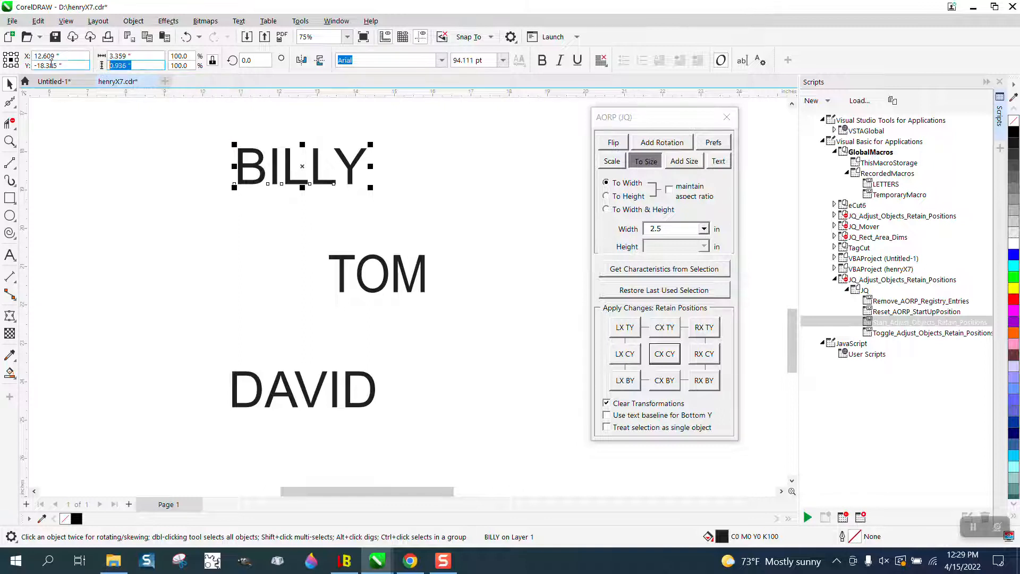
text(1)
key(Return)
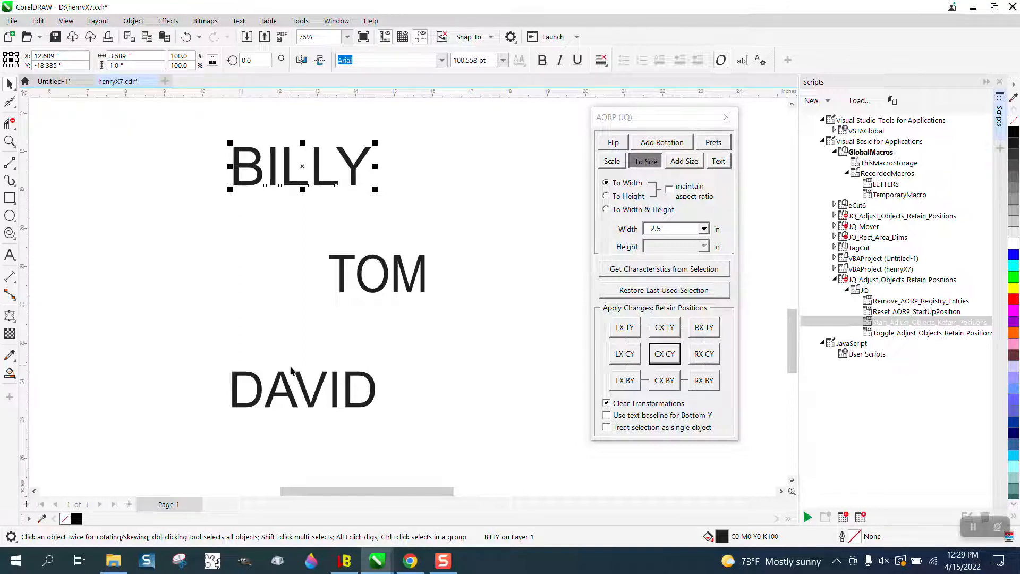
click(291, 370)
click(142, 65)
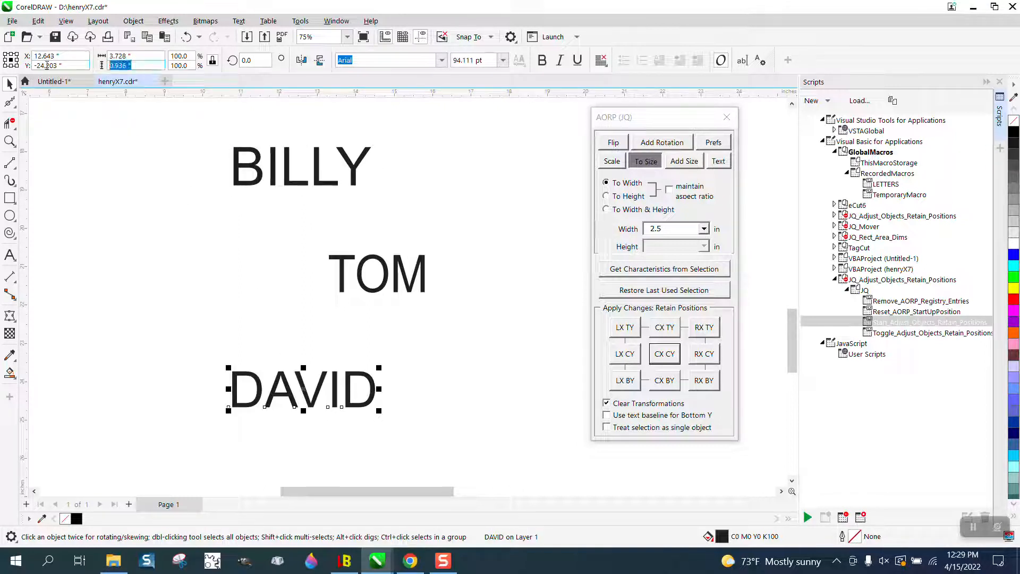
text(1)
key(Return)
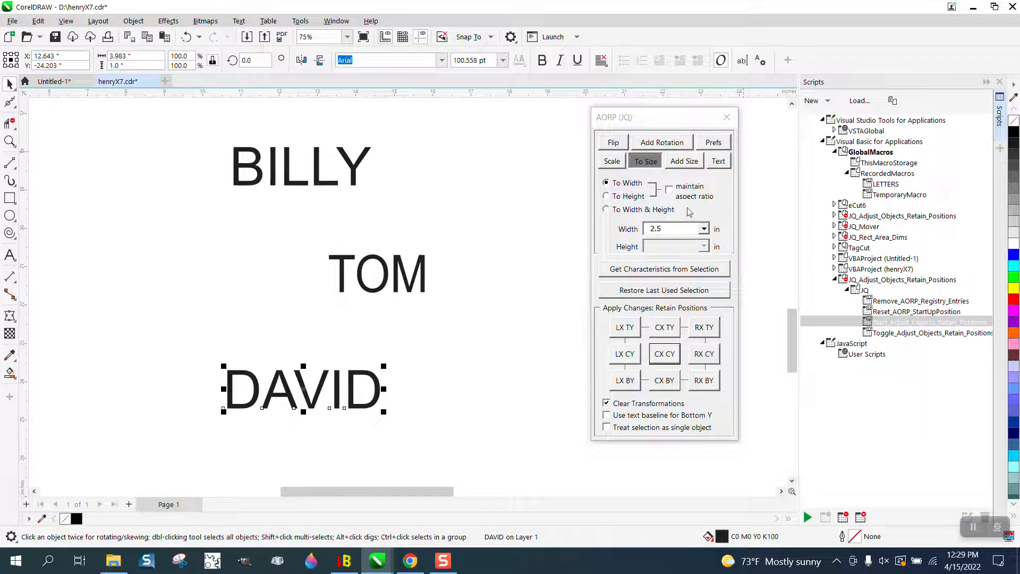
- Resize the bottom and top names to 2.5 in wide about their centers, and stack them closely below and above the middle name
click(669, 356)
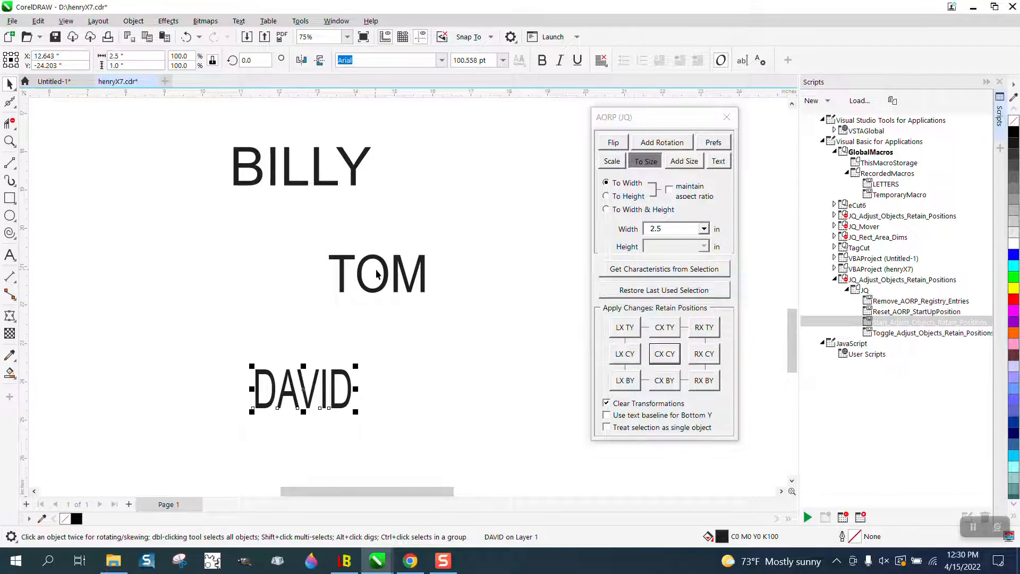
click(339, 185)
click(671, 354)
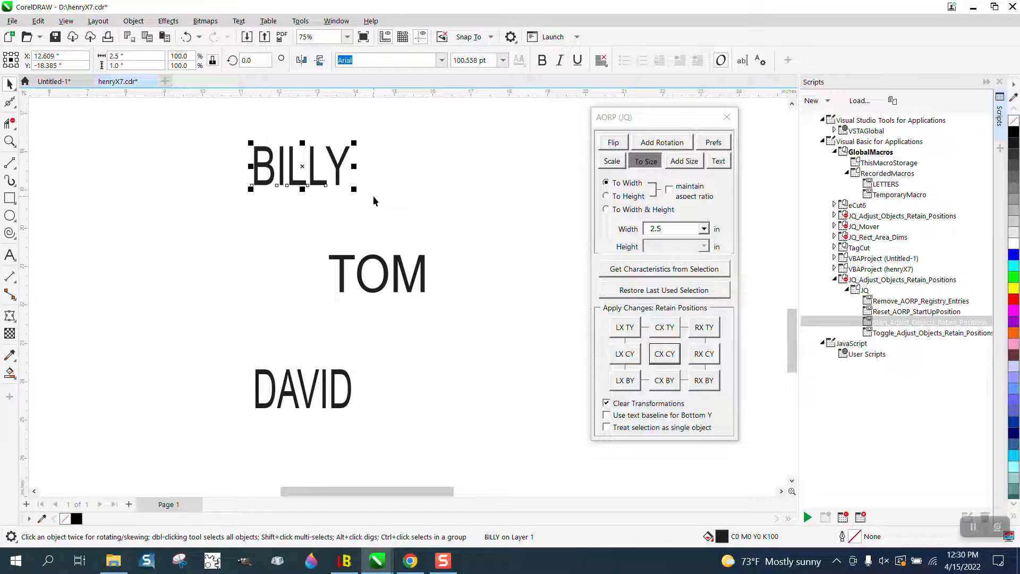
drag(302, 167, 388, 229)
drag(343, 373, 420, 308)
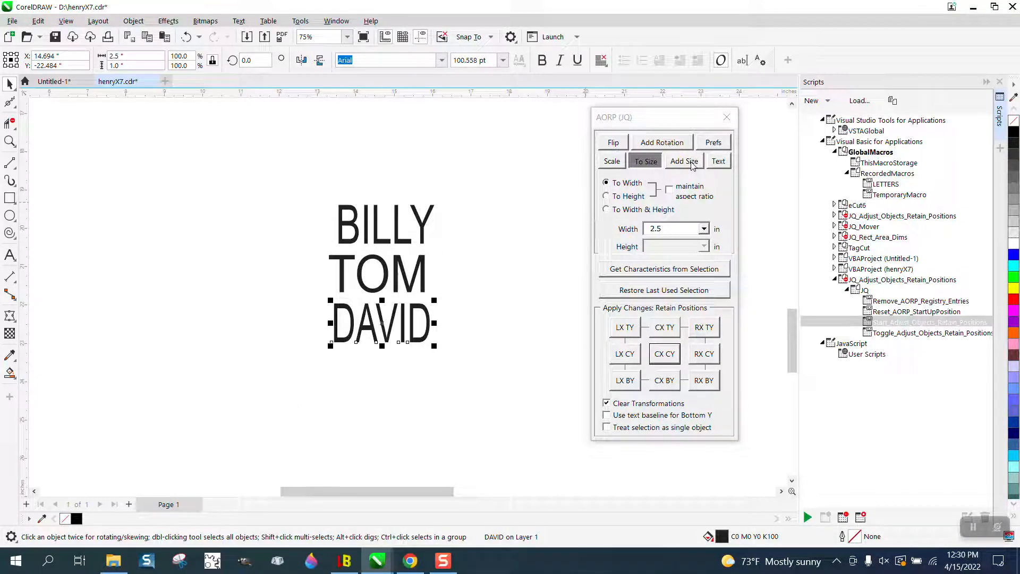
- Resize the bottom name by width and height to 2.5 × 1.5 in about its center, and move it left of the stack
click(617, 212)
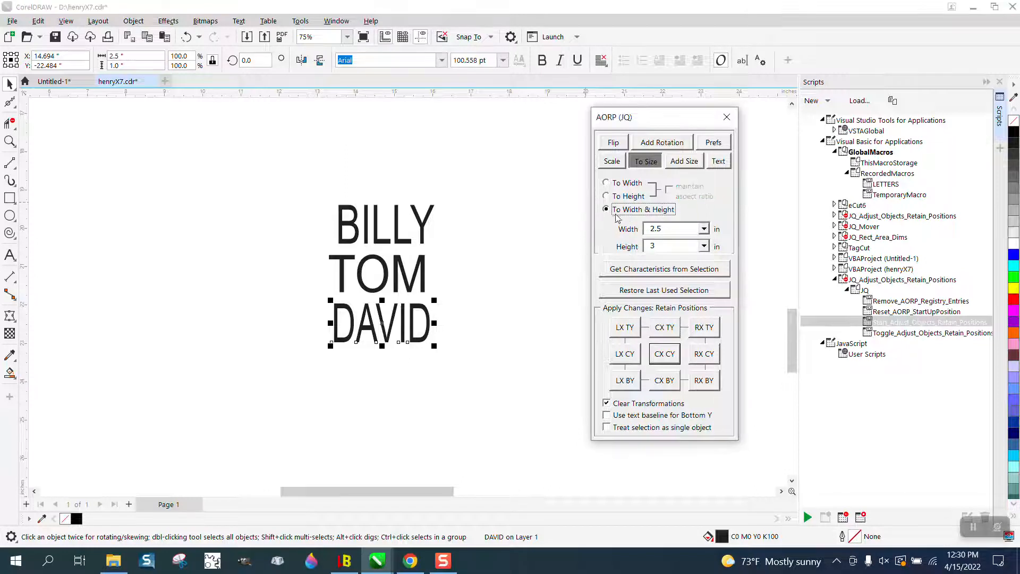
click(670, 244)
click(665, 354)
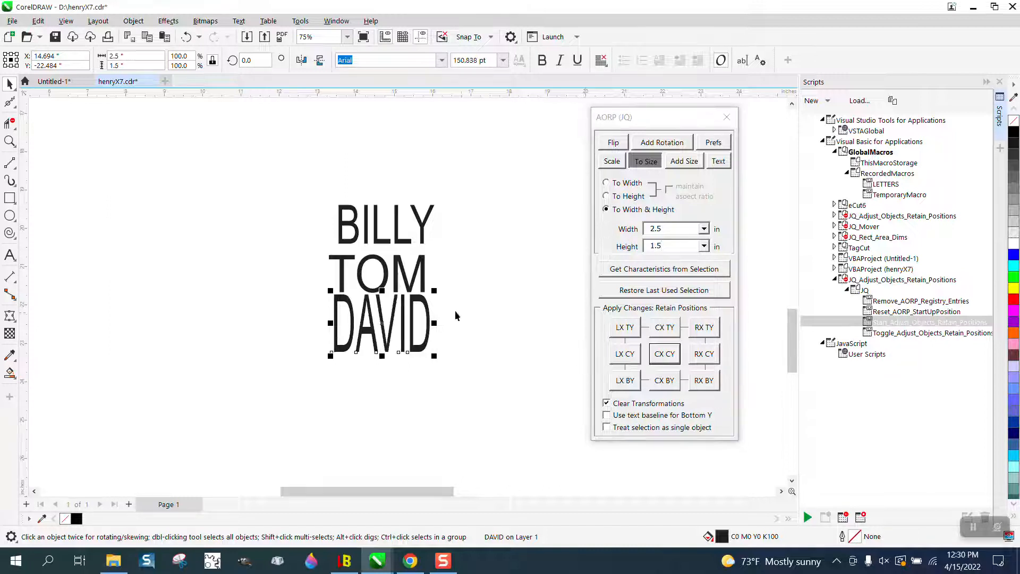
drag(399, 343, 245, 329)
- Resize the lower name left in the stack to 2.5 × 1.5 in about its center, and move it above the name already moved out
click(387, 290)
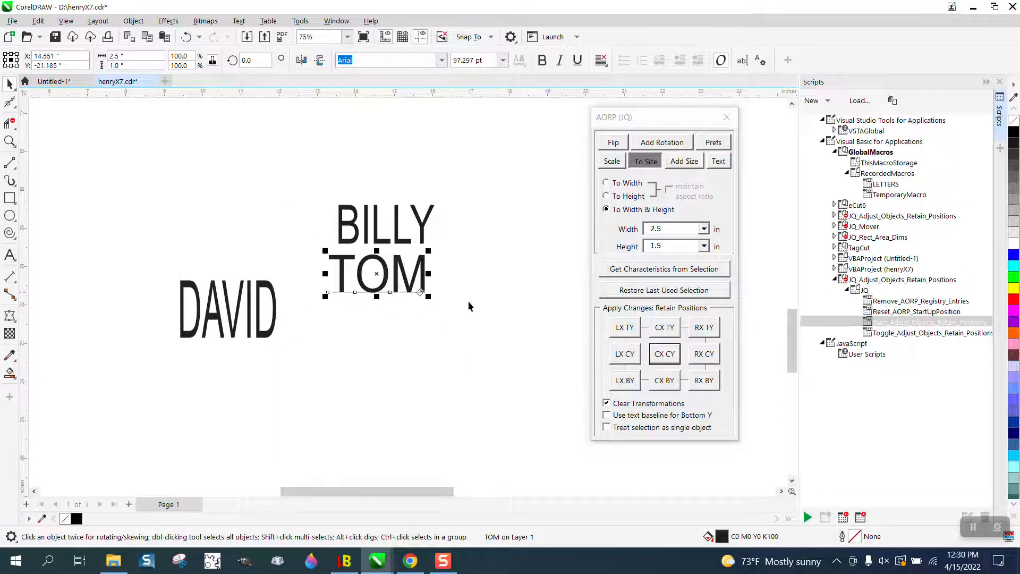
click(663, 352)
drag(381, 282, 238, 234)
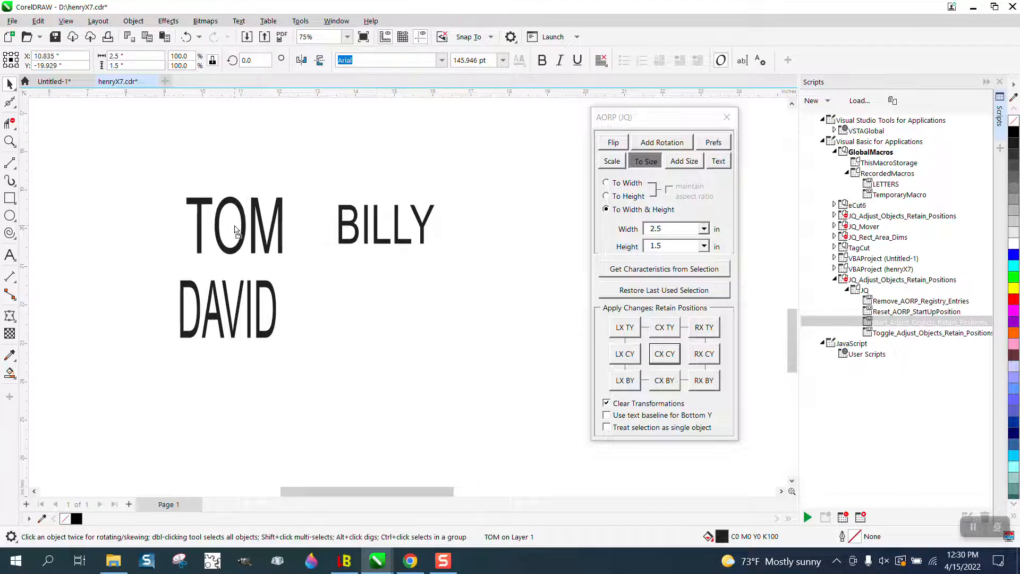
- Try resizing the remaining name to 2.5 × 1.5 in from its left-top reference and about its center, undoing each attempt
click(396, 235)
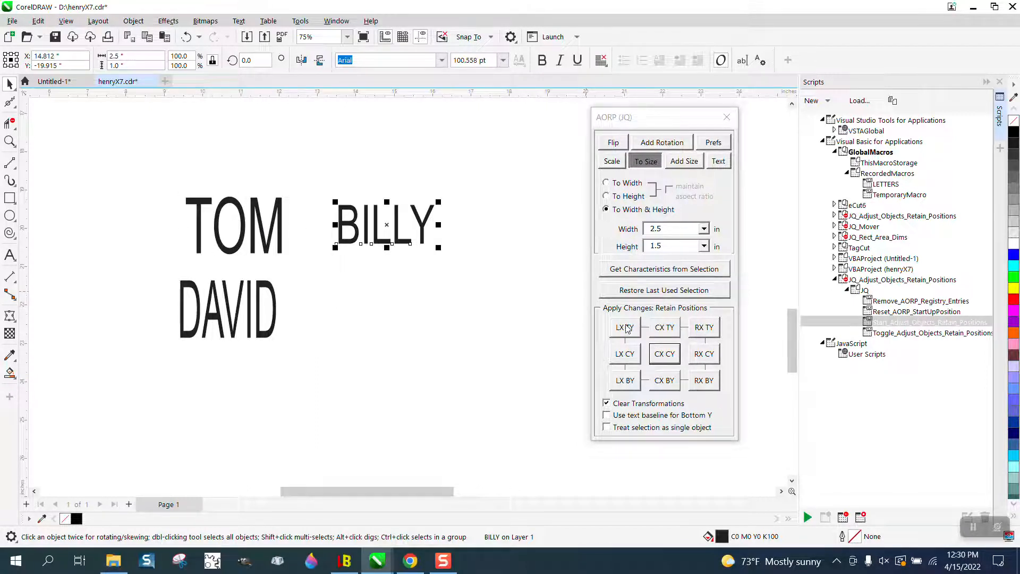
click(628, 328)
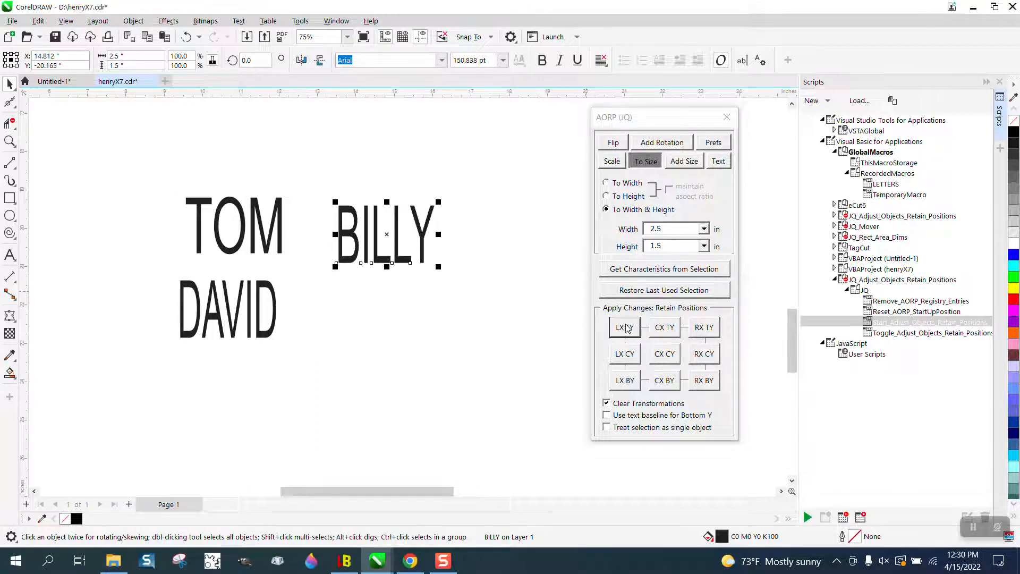
click(186, 41)
click(673, 357)
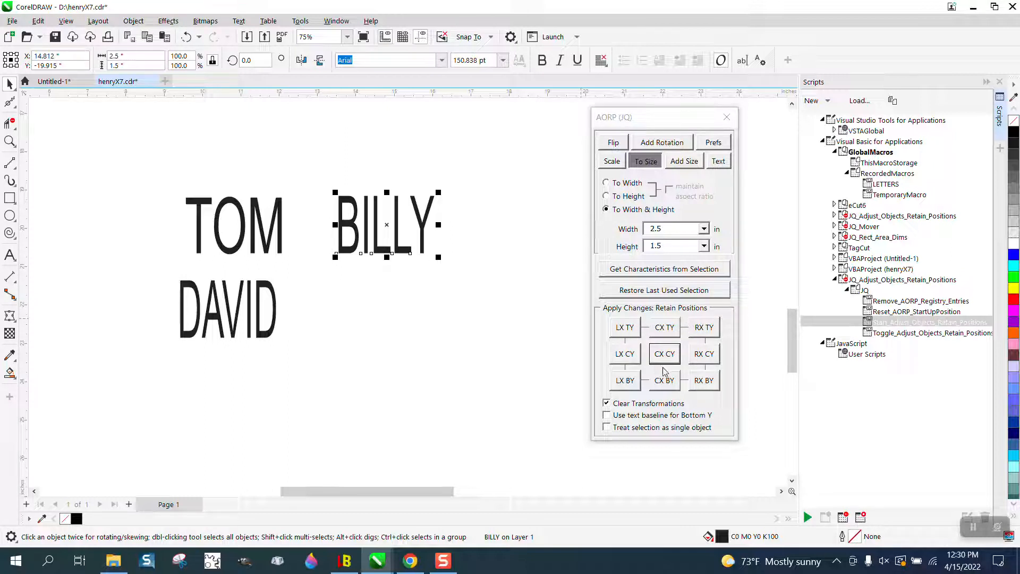
click(186, 37)
- Place a vertical and a horizontal guideline crossing at the center of the right-hand name
drag(24, 193, 387, 223)
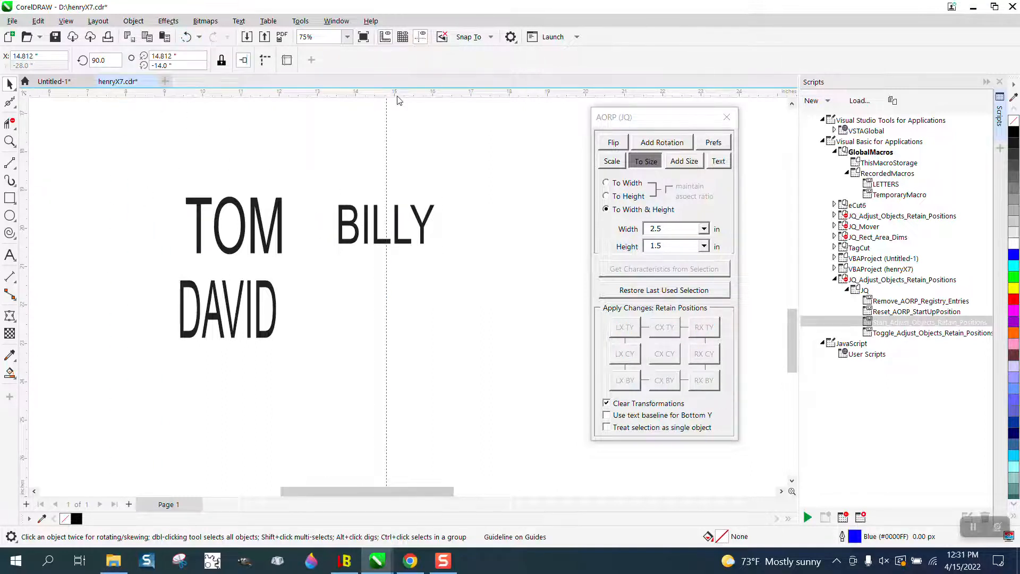
drag(397, 96, 387, 225)
- Compare resizing the right-hand name to 2.5 × 1.5 in about its center and from its left-top reference against the guidelines, undoing both
click(435, 218)
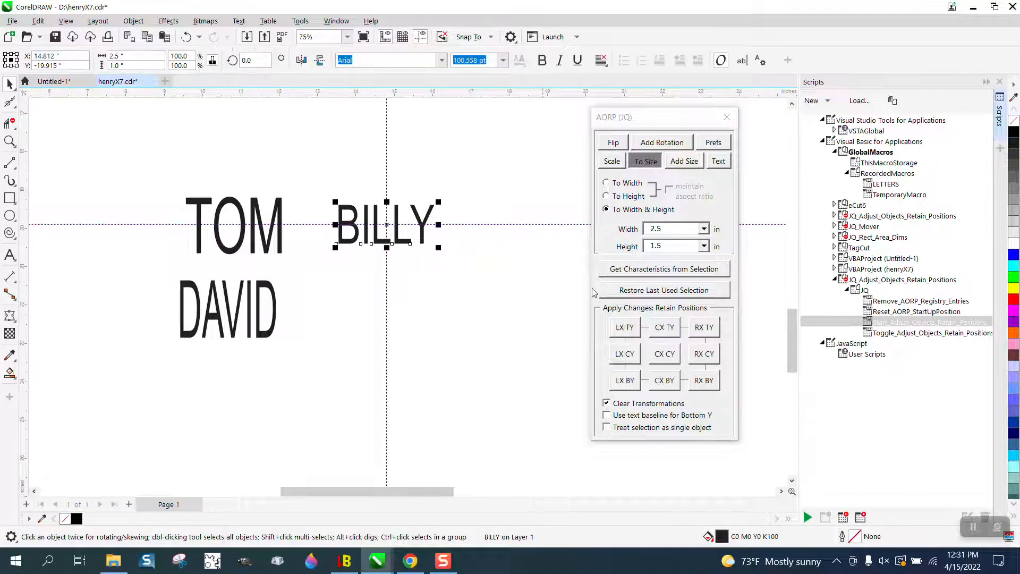
click(660, 354)
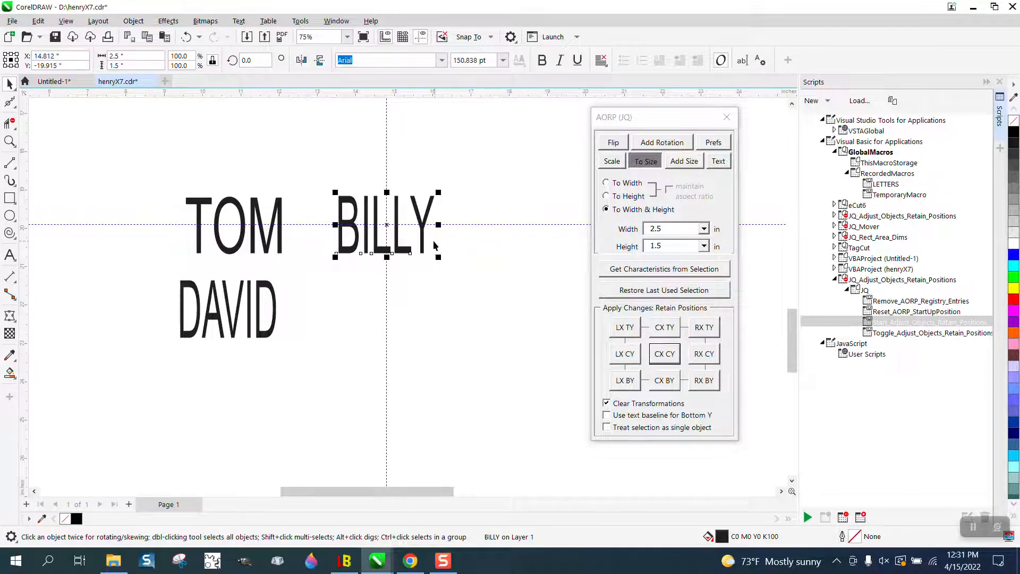
key(ctrl+z)
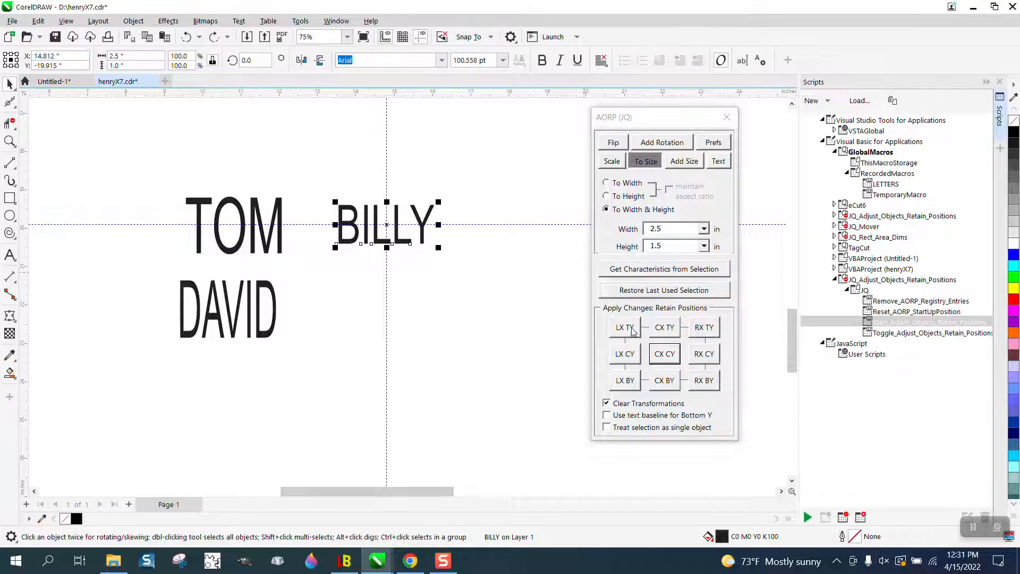
click(633, 331)
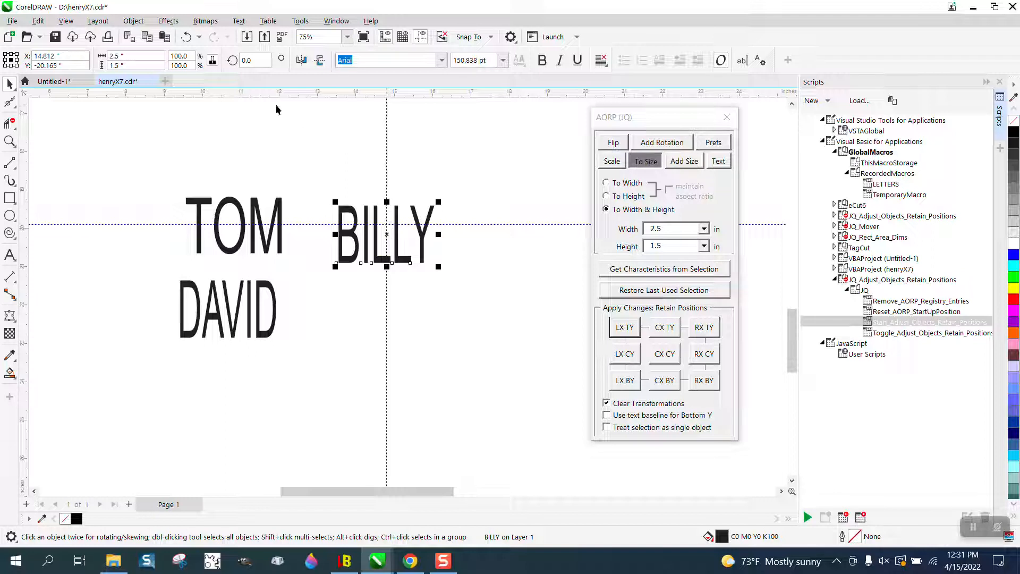
click(186, 37)
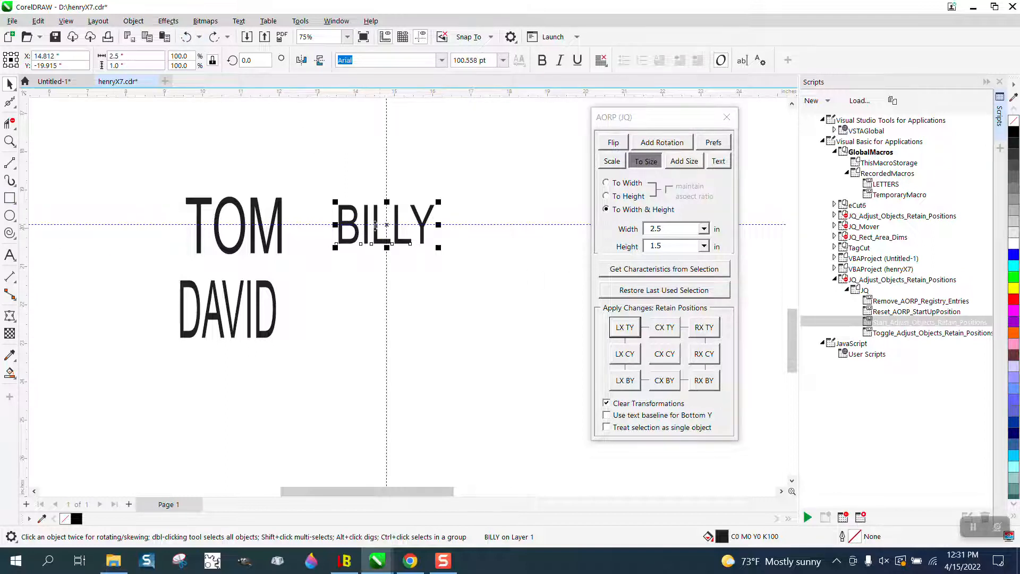
- Resize the right-hand name to 2.5 × 1.5 in about its center and close the resizing macro
click(670, 360)
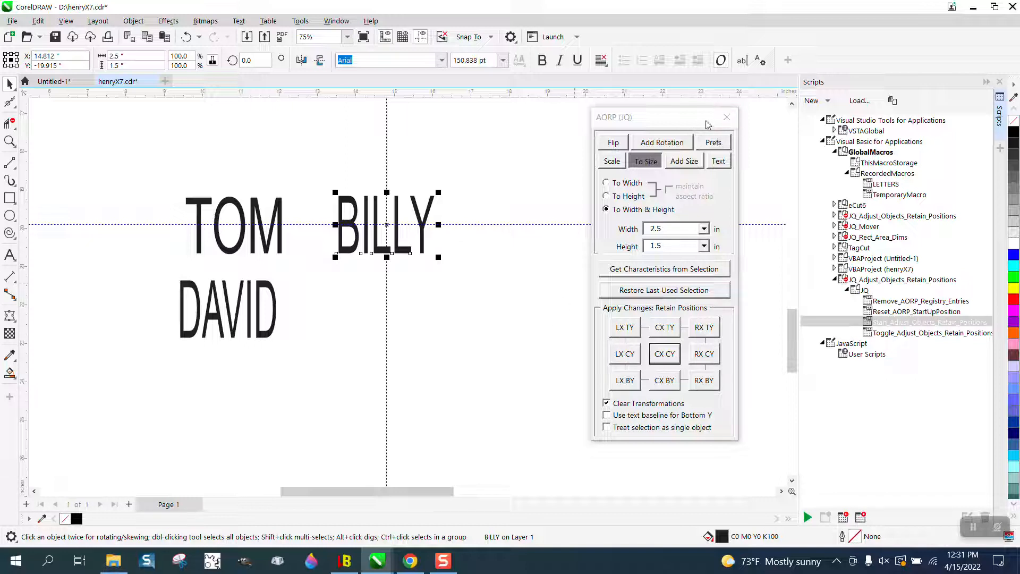
click(726, 118)
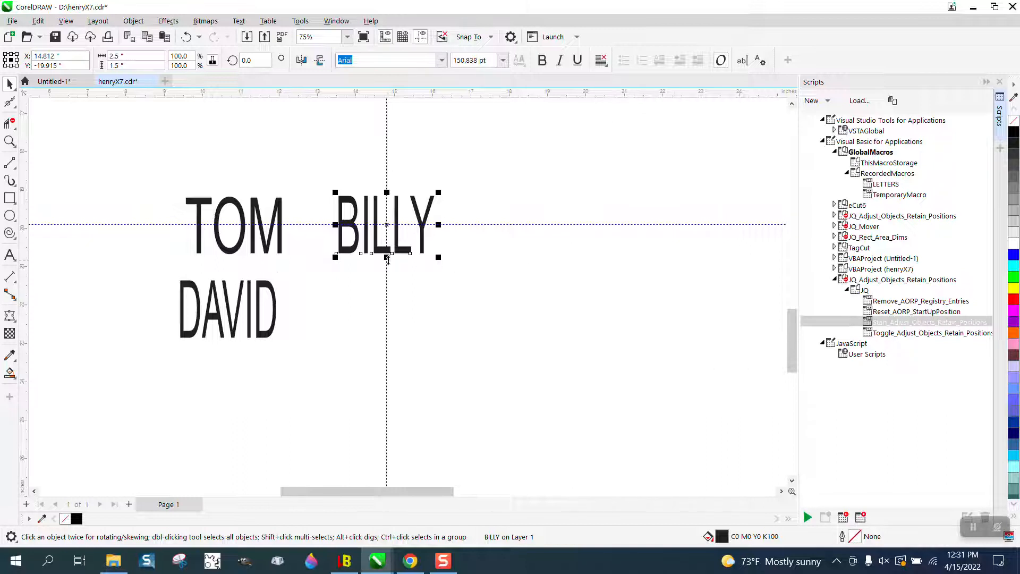
- Shift the lower name right beneath the other two, and draw two rectangles beside the names, about 0.97 × 1.5 in and 1.69 × 1.59 in
drag(265, 284, 351, 287)
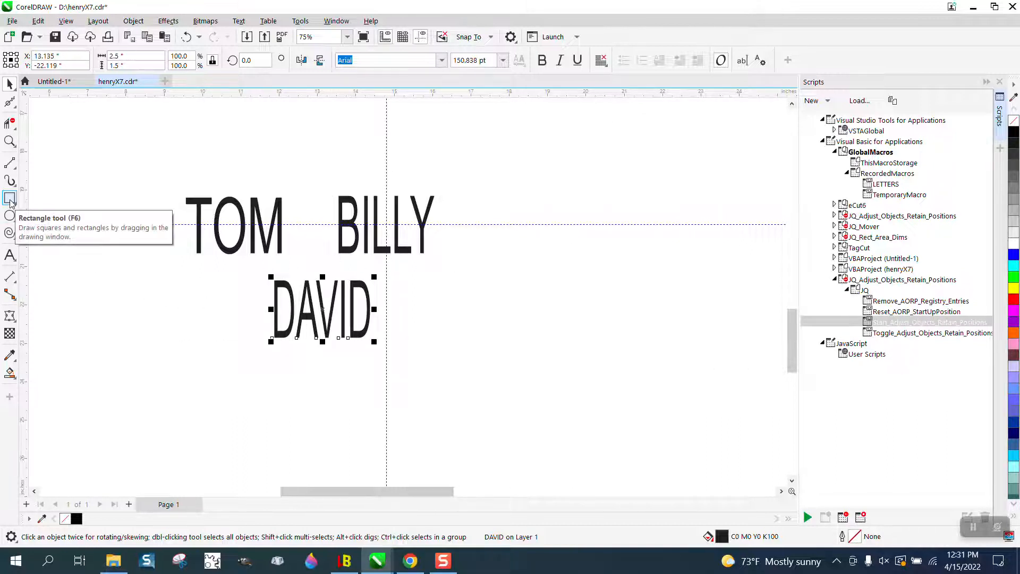
click(10, 198)
drag(562, 178, 525, 236)
drag(602, 256, 537, 316)
click(10, 84)
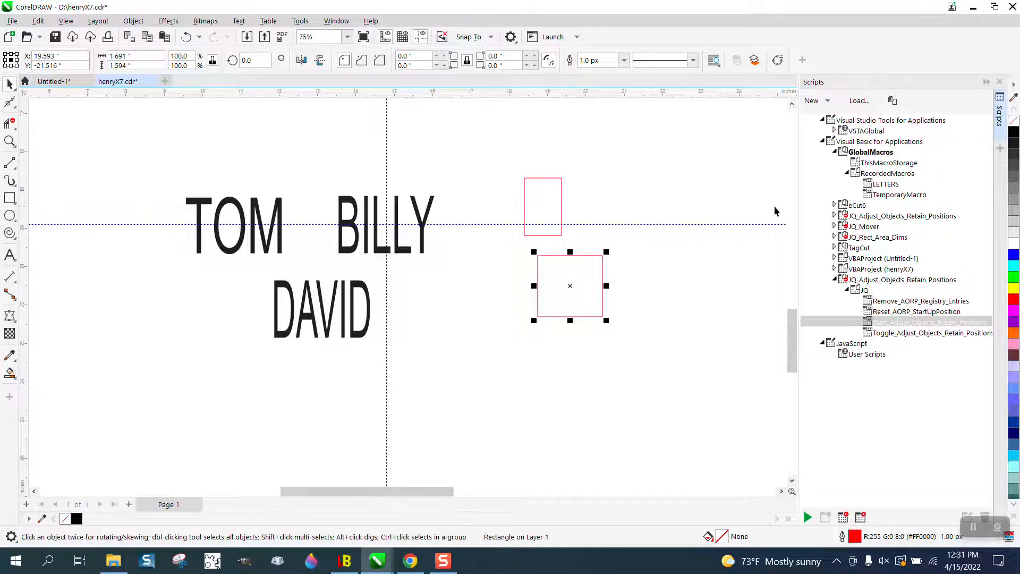
- Restart the Adjust Objects Retain Positions macro and resize the lower rectangle to 2.5 × 2.5 in about its center
double_click(886, 325)
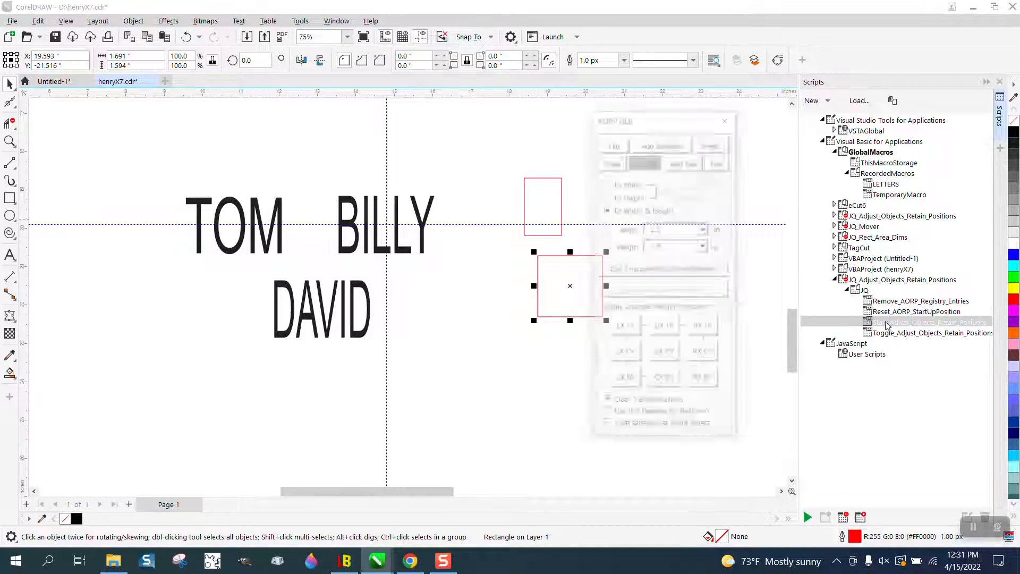
drag(691, 118, 769, 124)
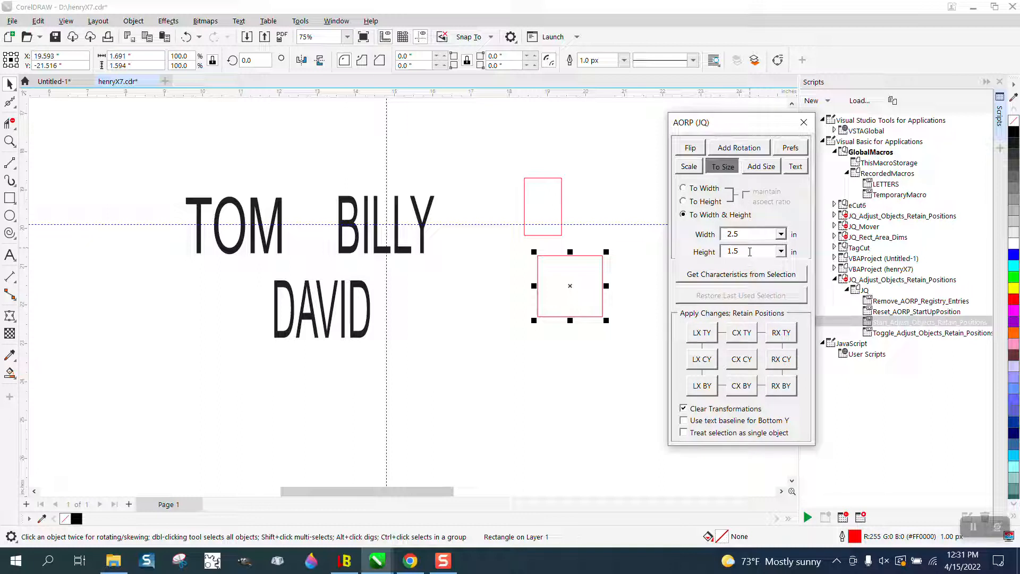
drag(740, 251, 721, 252)
text(2.5)
click(585, 242)
click(595, 257)
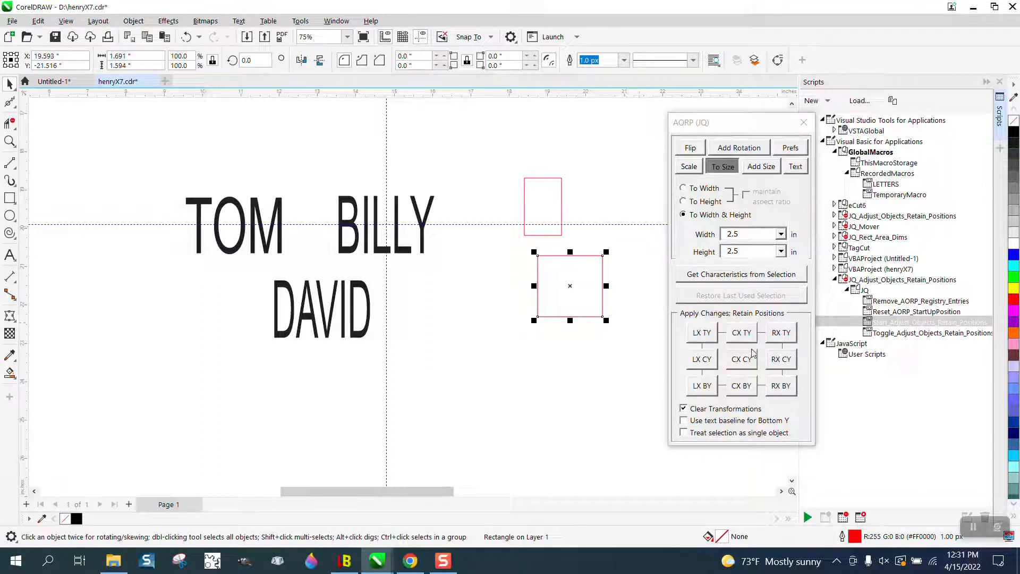
click(742, 360)
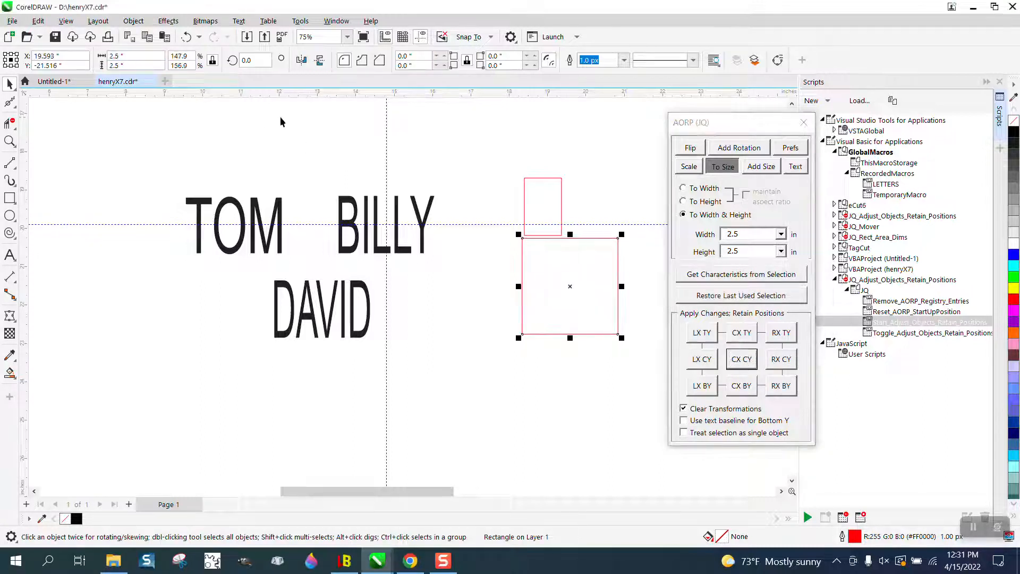
- Resize the upper rectangle to 2.5 × 2.5 in about its center, and move it up clear of the lower square
click(544, 196)
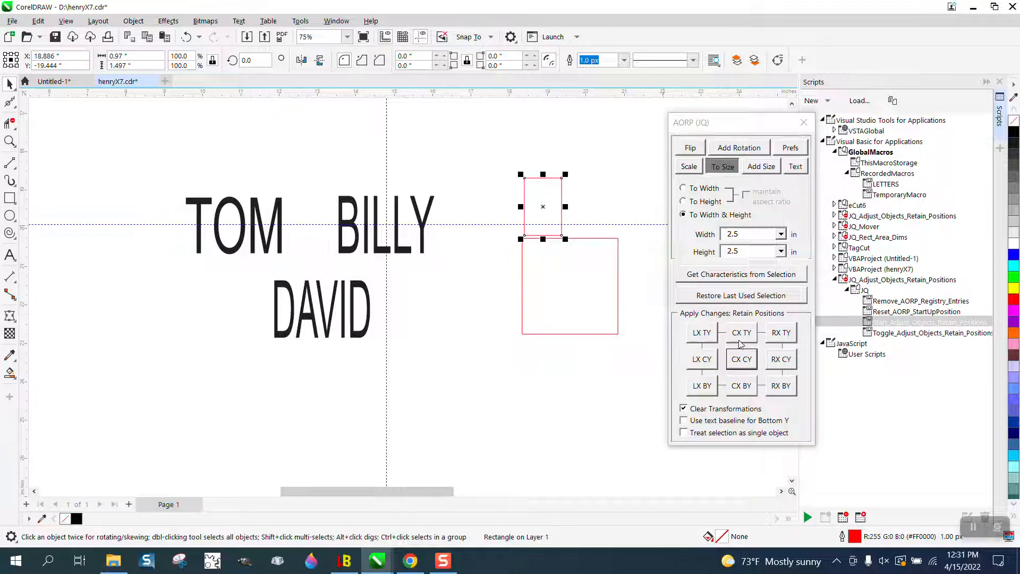
click(742, 360)
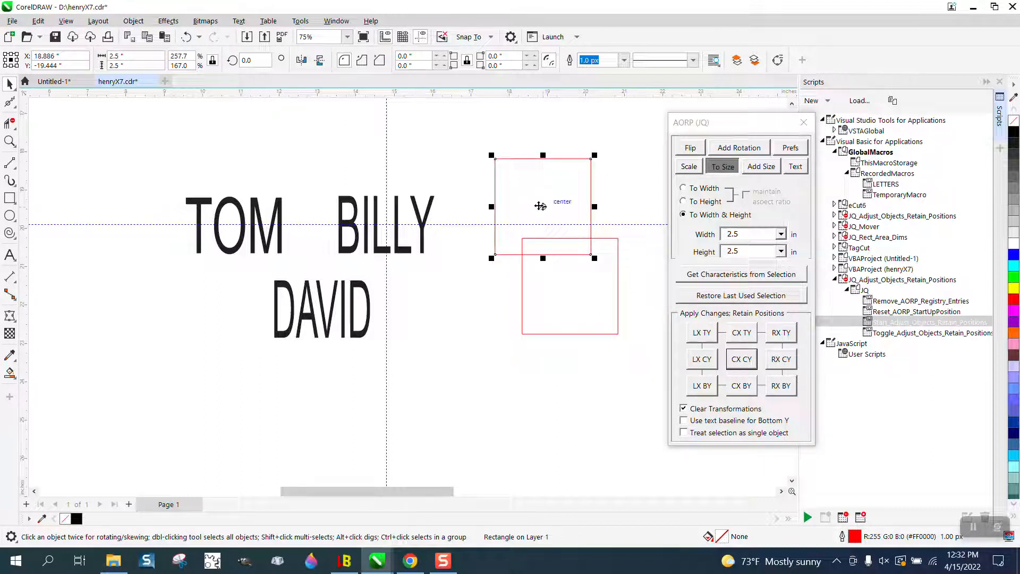
drag(541, 206, 545, 177)
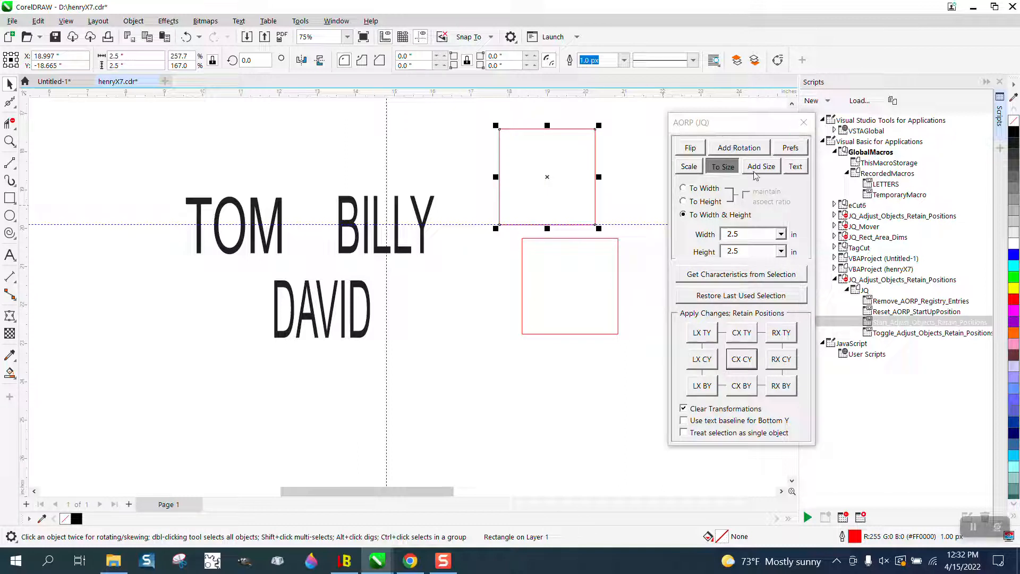
- Show the macro's text options and close the macro dialog
click(797, 167)
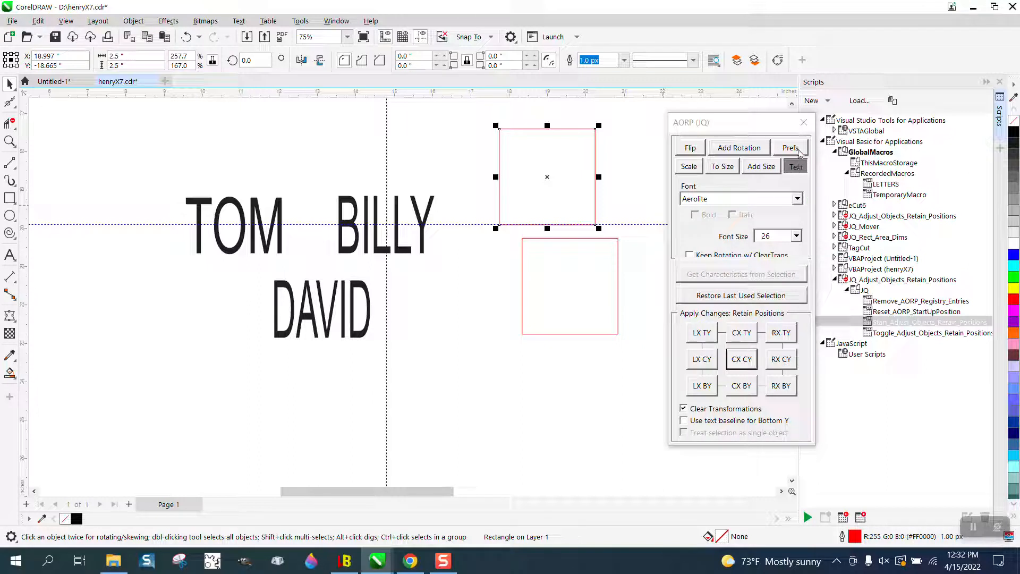
click(804, 122)
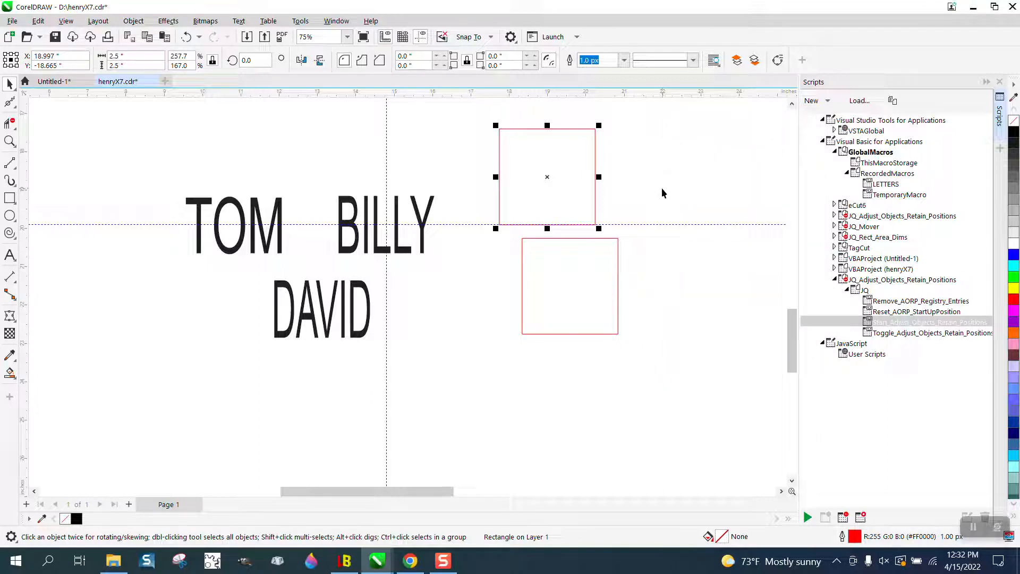